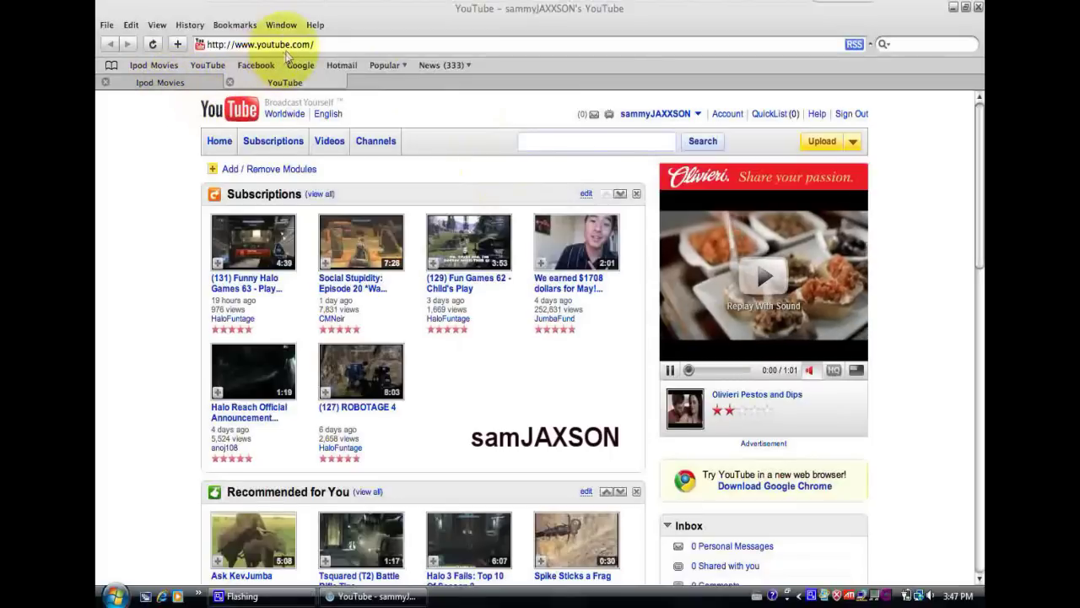
Step: Replace the YouTube address in the address bar with tinyurl.com/elite1000, fixing typos along the way
left_click(315, 25)
left_click(289, 43)
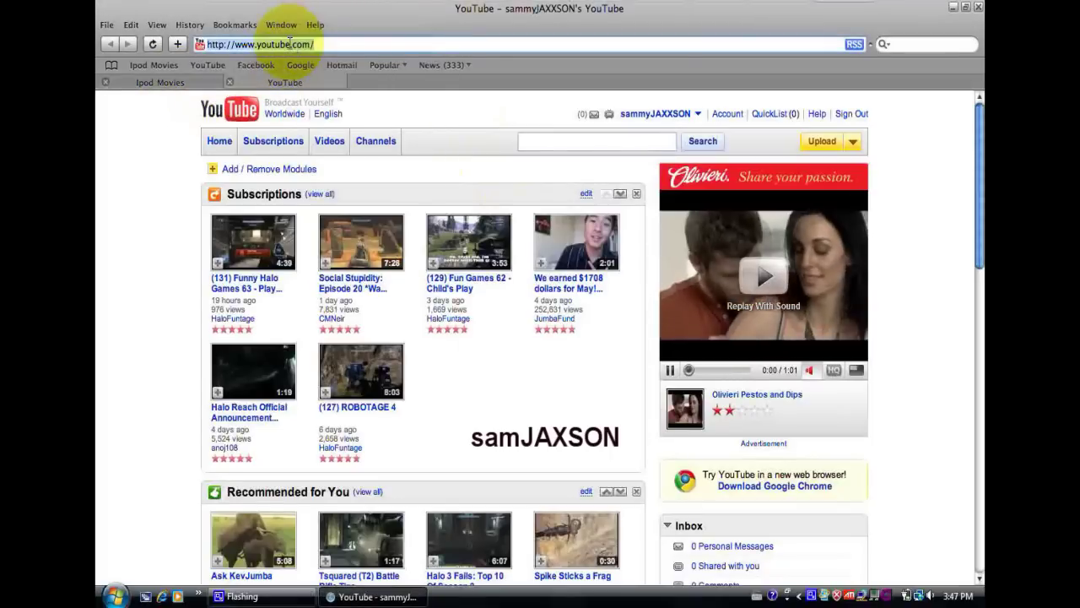
type("www.google/")
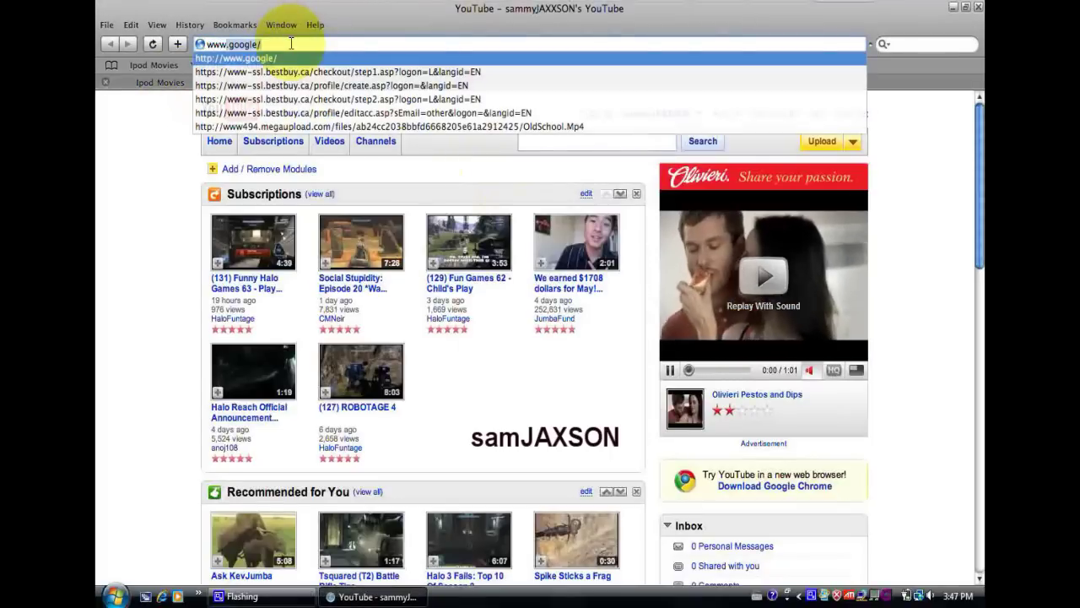
key("BackSpace")
key("BackSpace")
key("BackSpace")
key("BackSpace")
key("BackSpace")
key("BackSpace")
key("BackSpace")
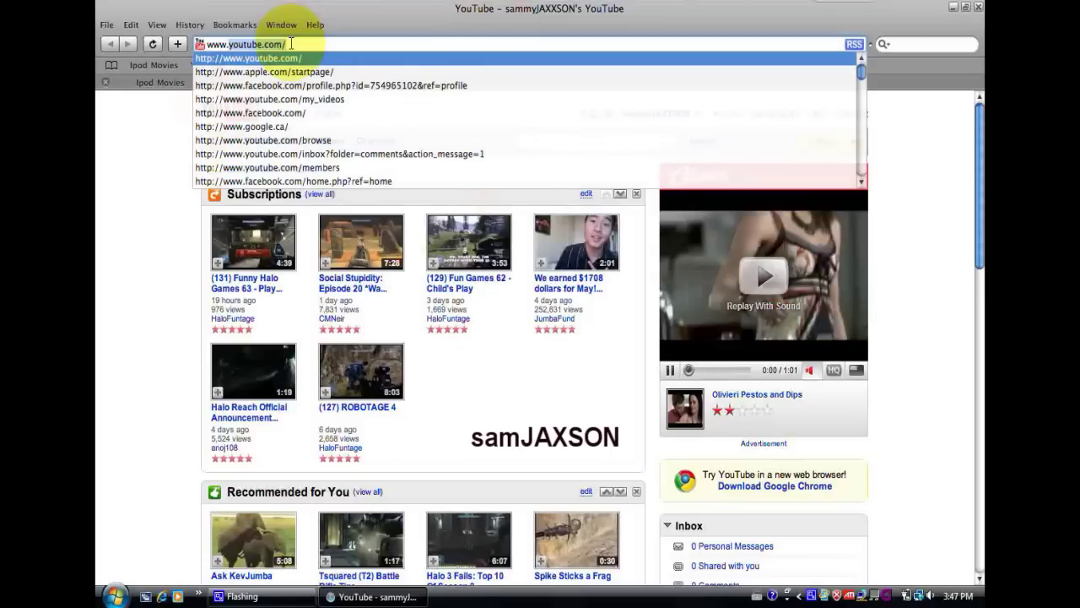
type("tinyurl.com/")
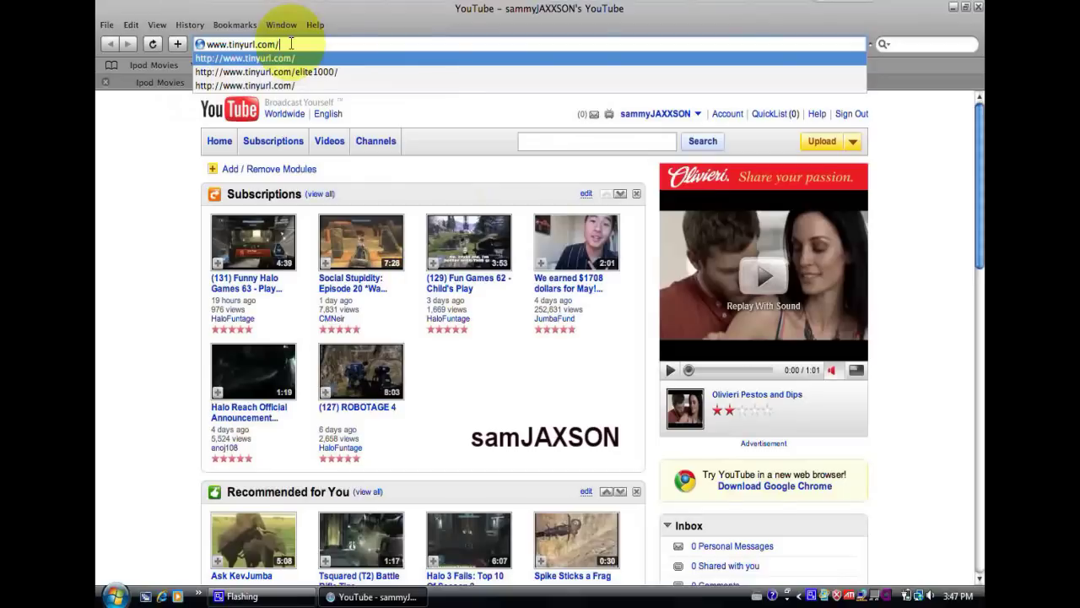
type("elite1000/")
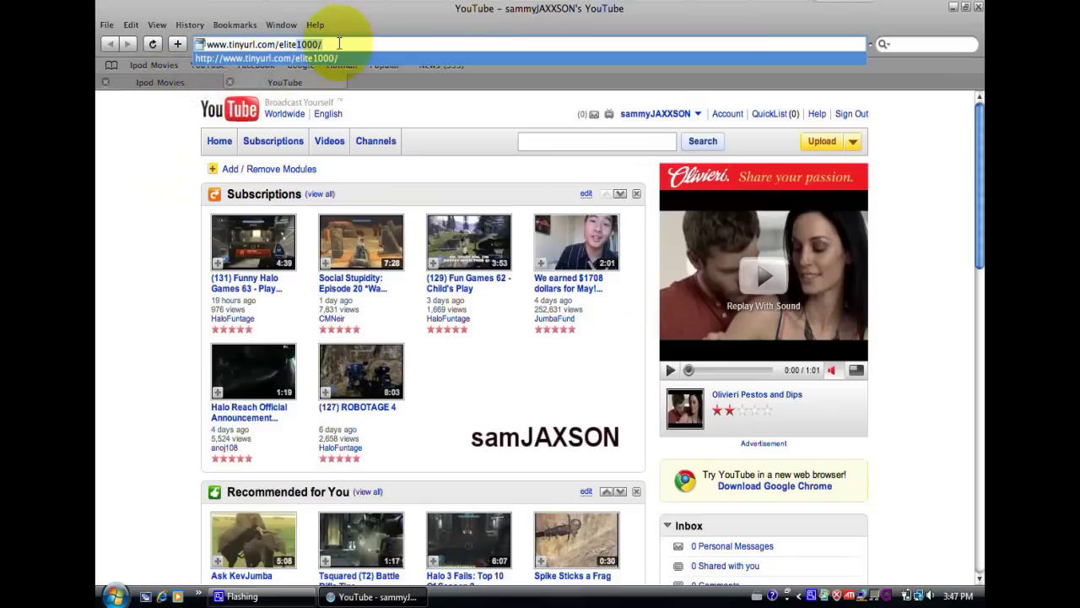
left_click(244, 43)
Step: Load the Elite Movie Library page and search it for 'zoolander' to find Zoolander.mp4 (327.89 MB)
key("Return")
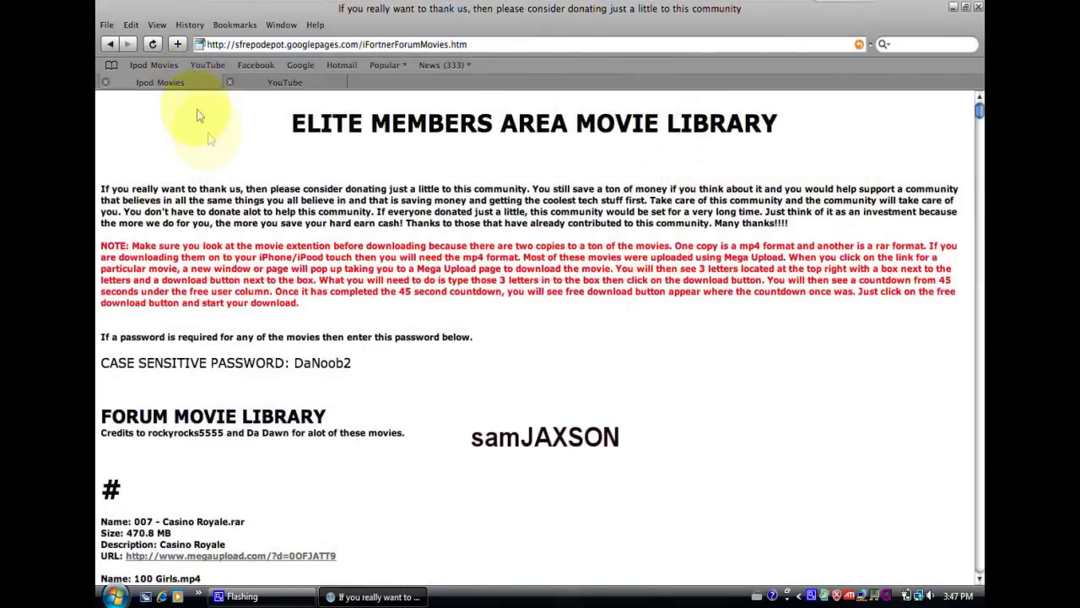
scroll(210, 128, "down", 10)
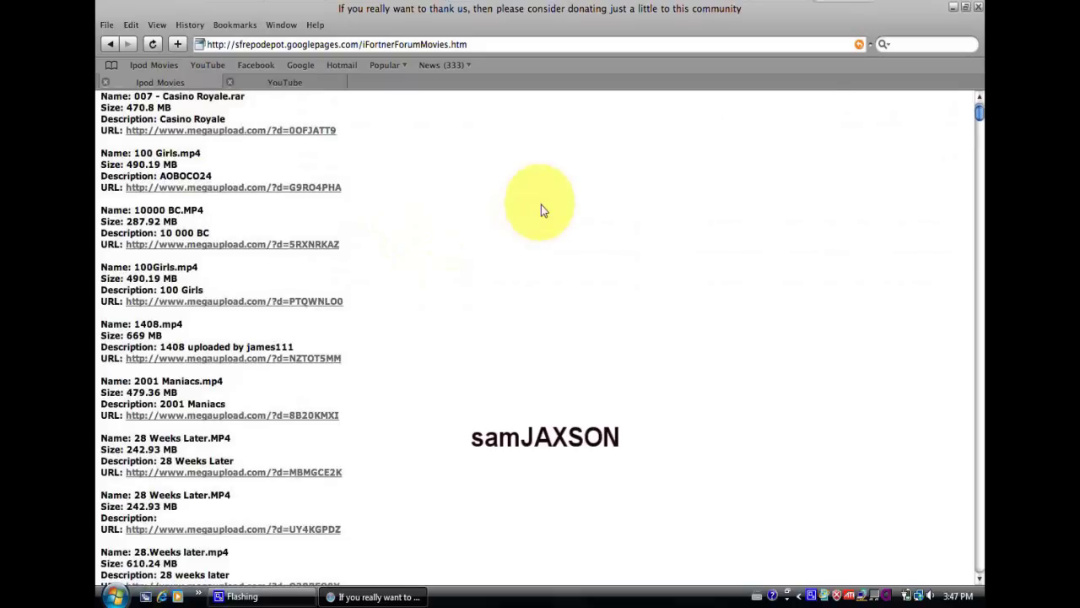
key("ctrl+f")
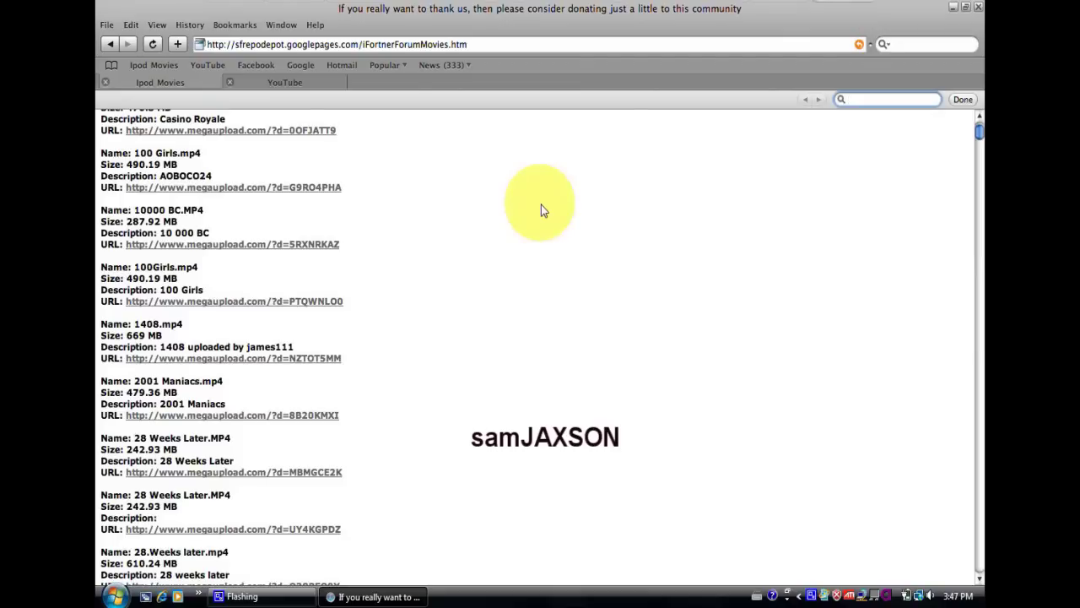
type("zoolander")
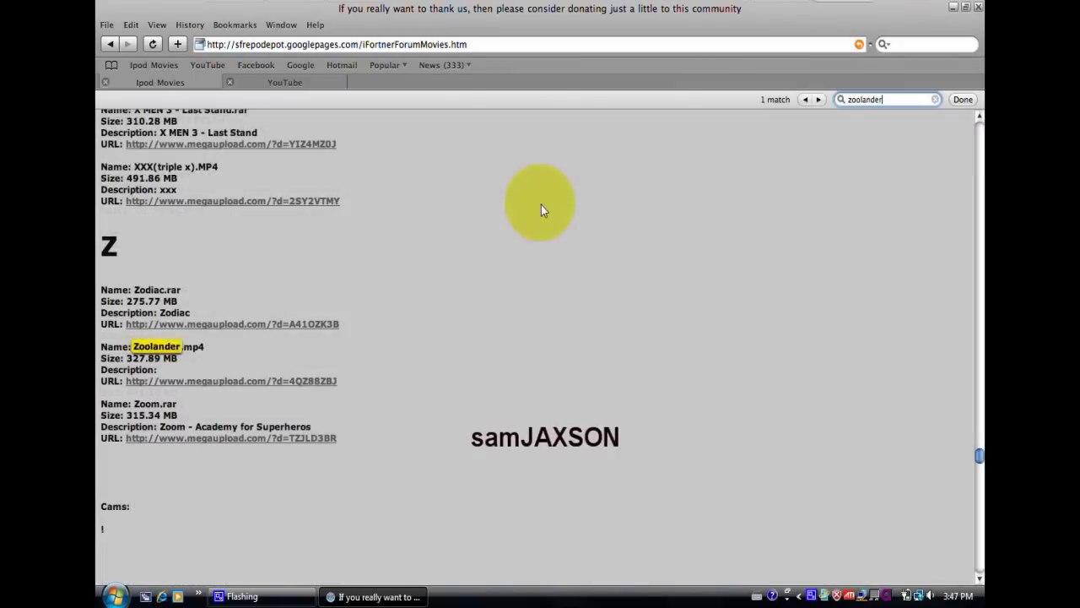
left_click(171, 344)
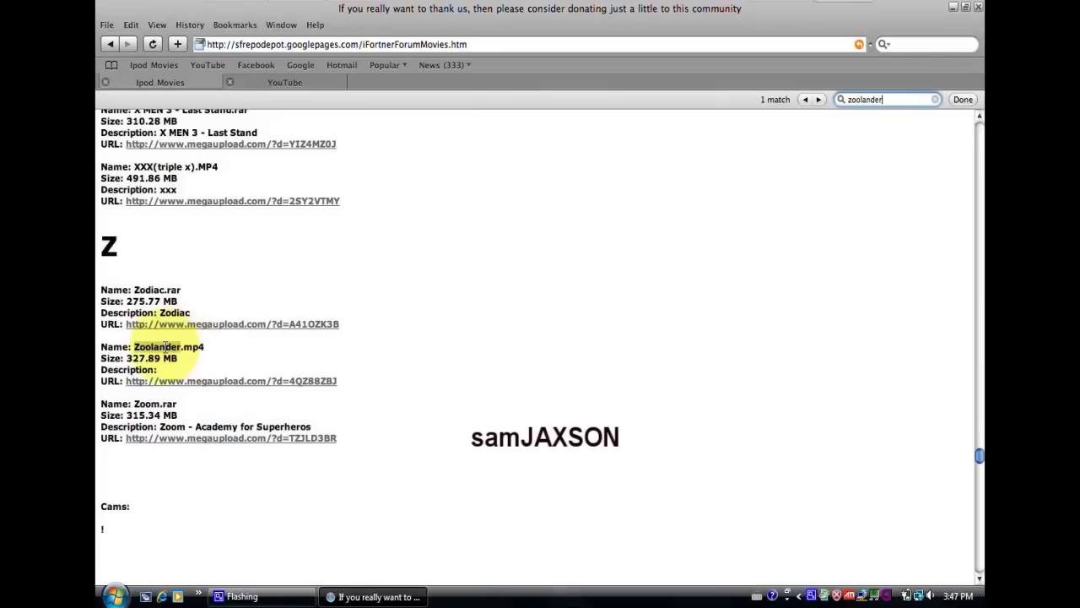
Step: Open Zoolander.mp4's Megaupload link and unlock it with the file password from the library page
left_click(226, 387)
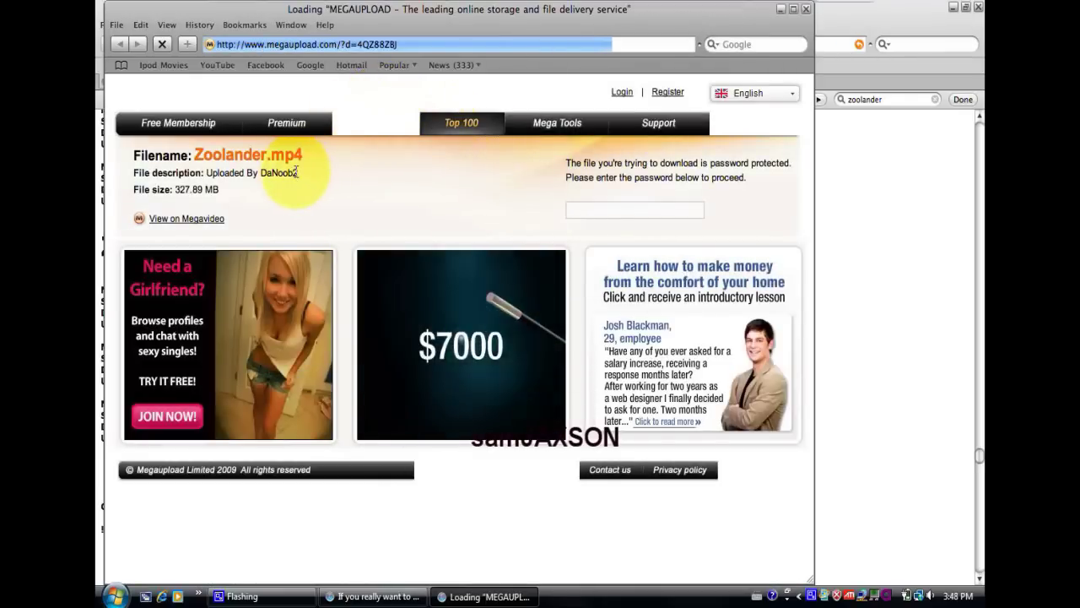
left_click_drag(272, 171, 260, 172)
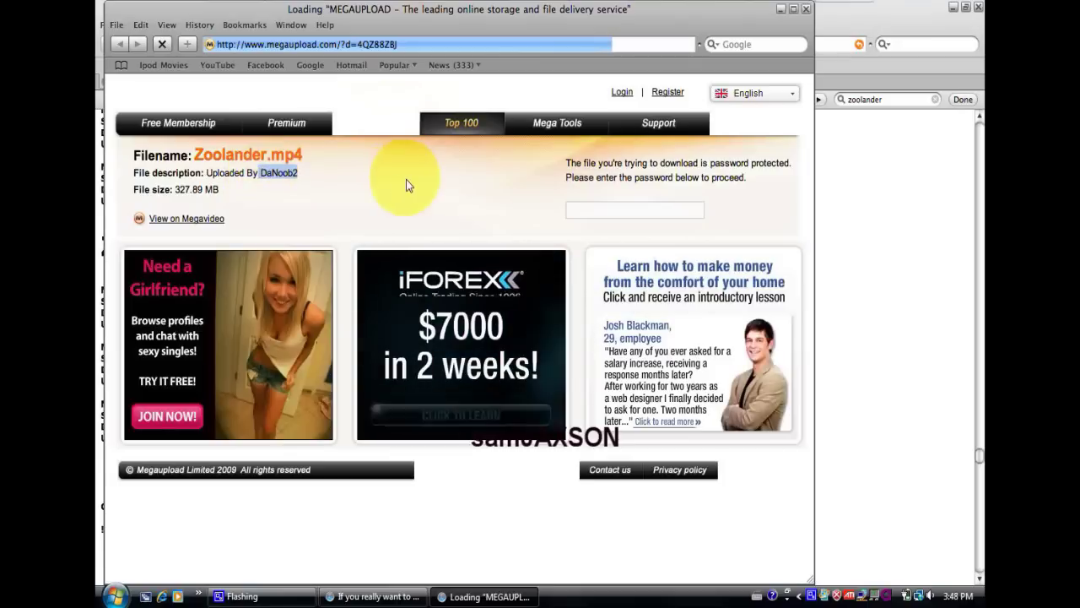
left_click(588, 208)
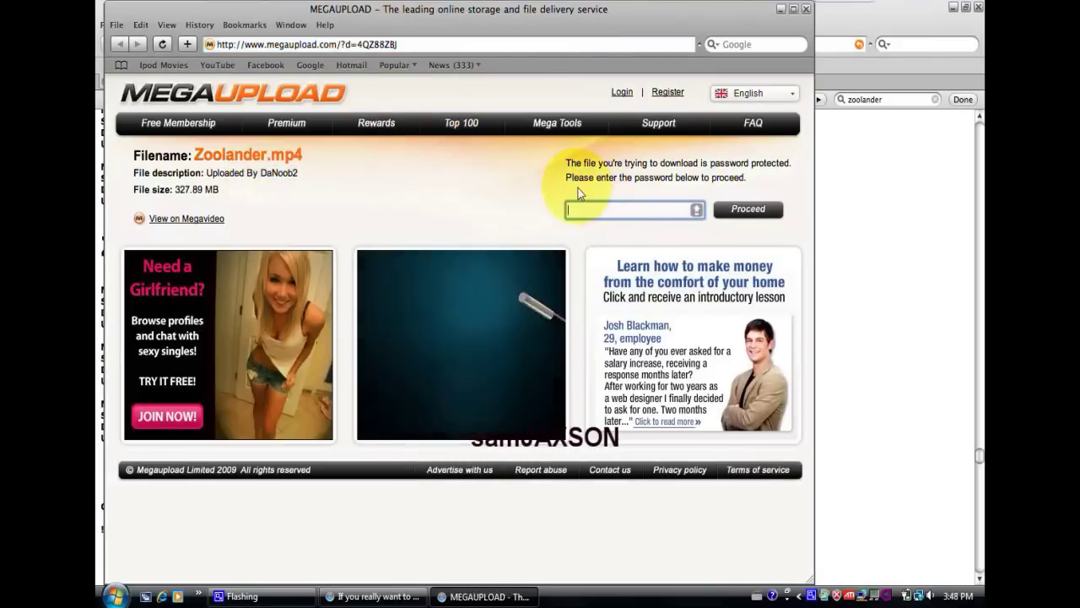
type("DaN")
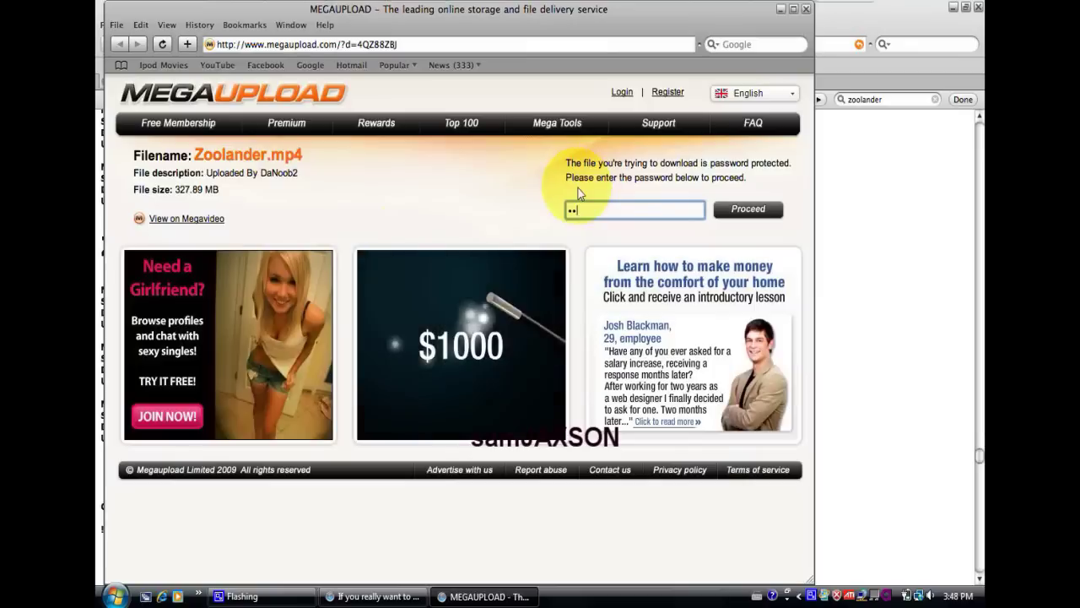
type("oob")
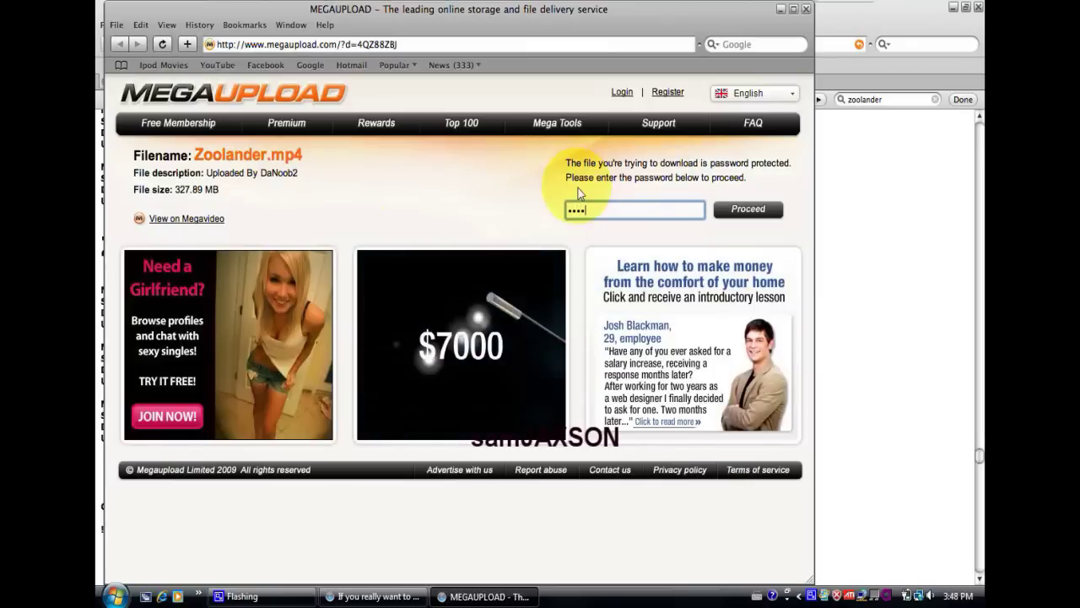
type("2")
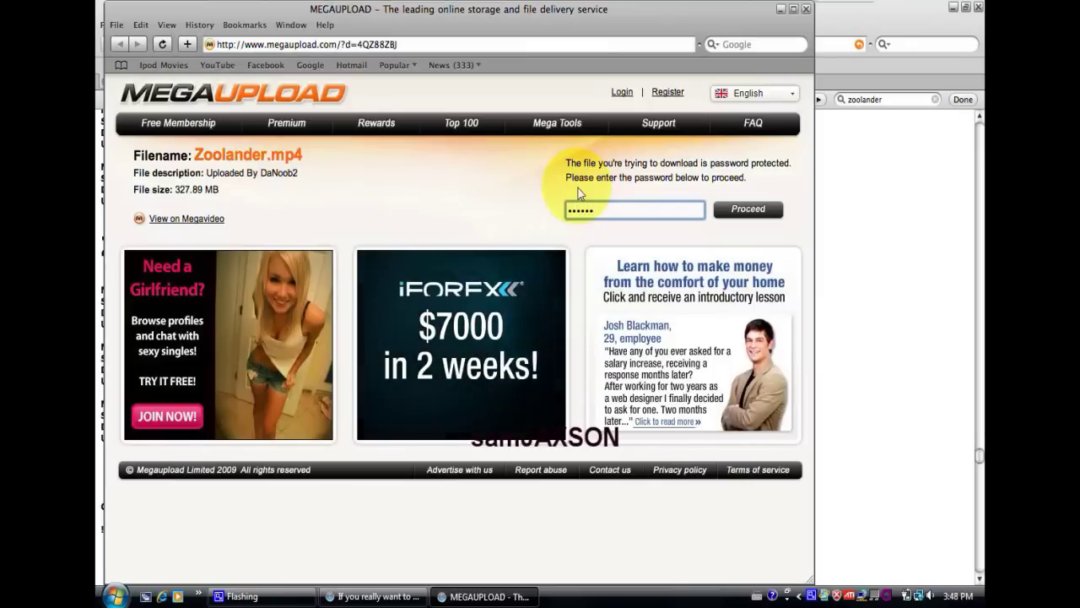
left_click(727, 211)
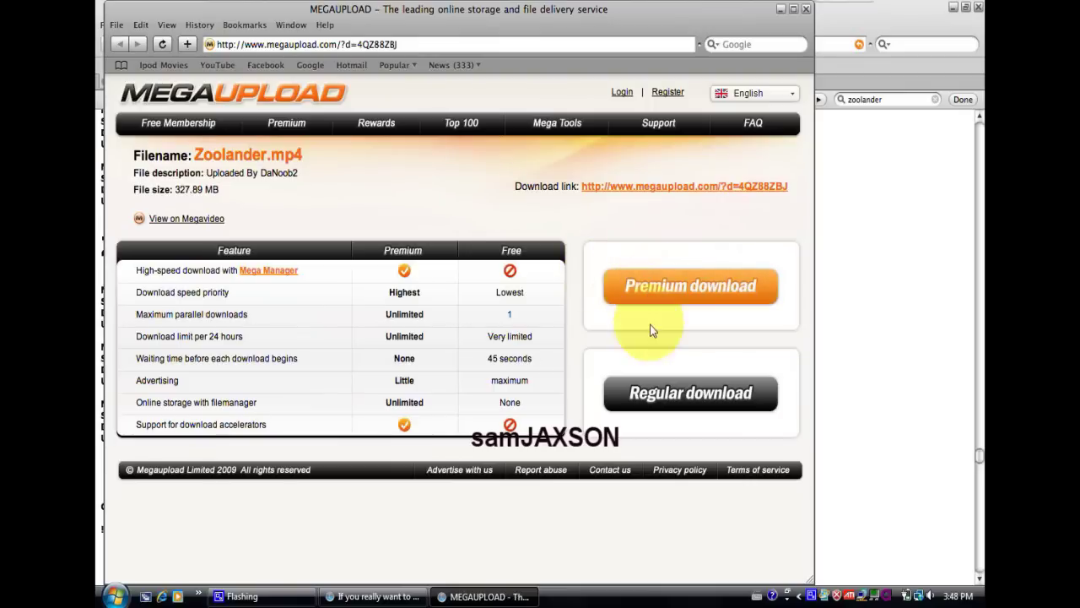
Step: Start the free regular download and close the casino pop-up covering the page
left_click(652, 411)
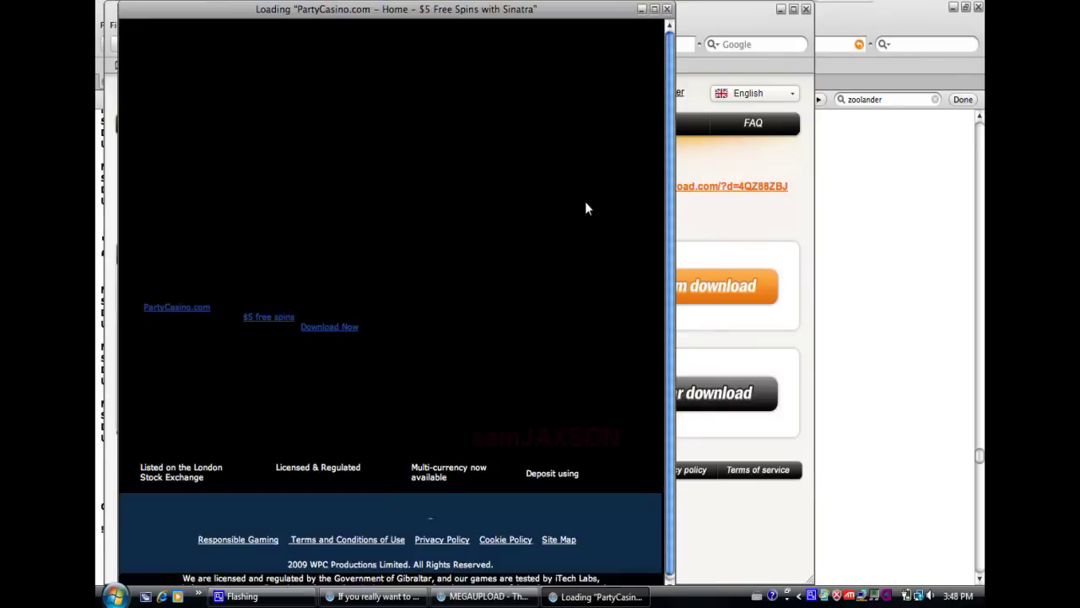
left_click(654, 9)
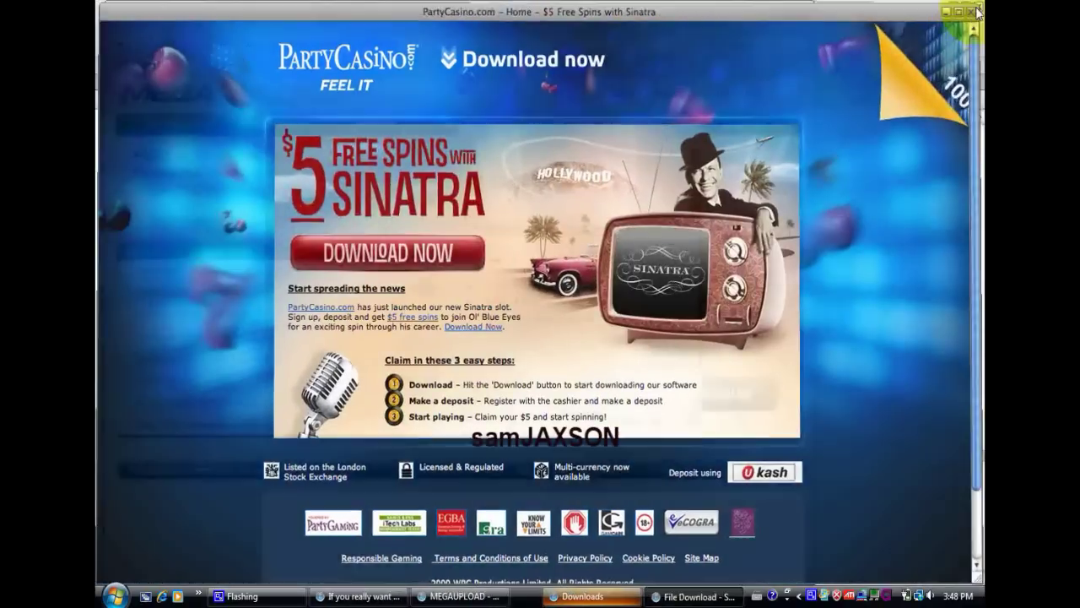
left_click(975, 9)
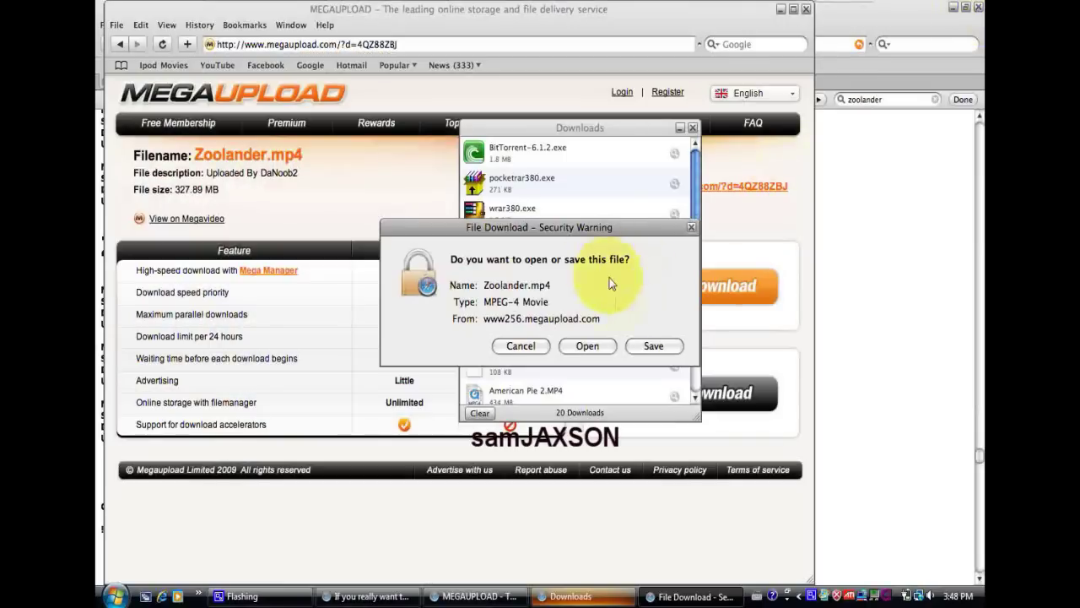
Step: Save Zoolander.mp4 to the Downloads folder, stop it at 4.5 MB, and minimize the Downloads window
left_click(654, 347)
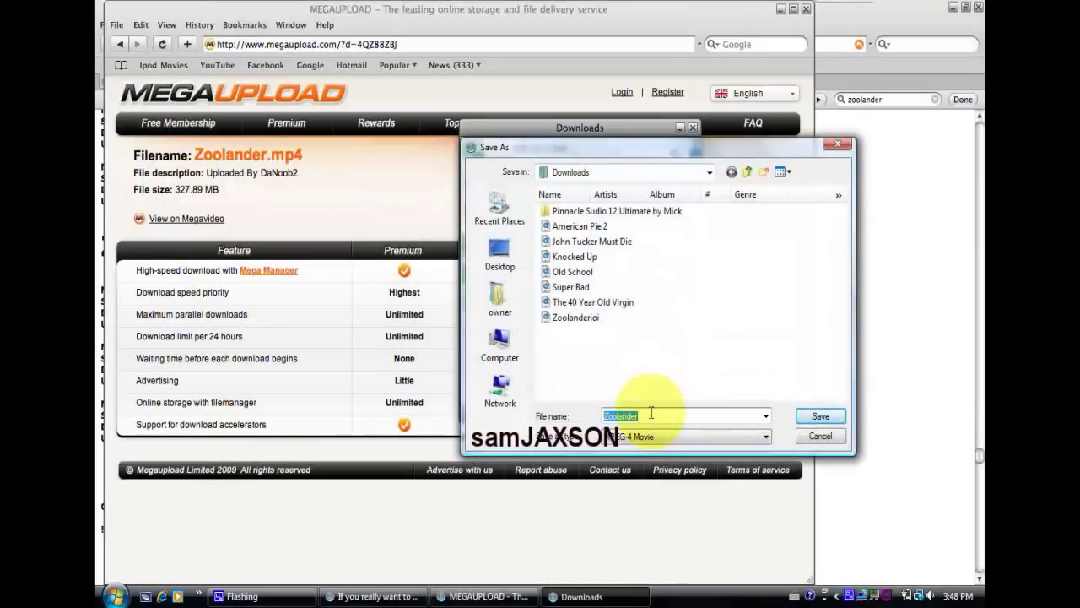
left_click(809, 419)
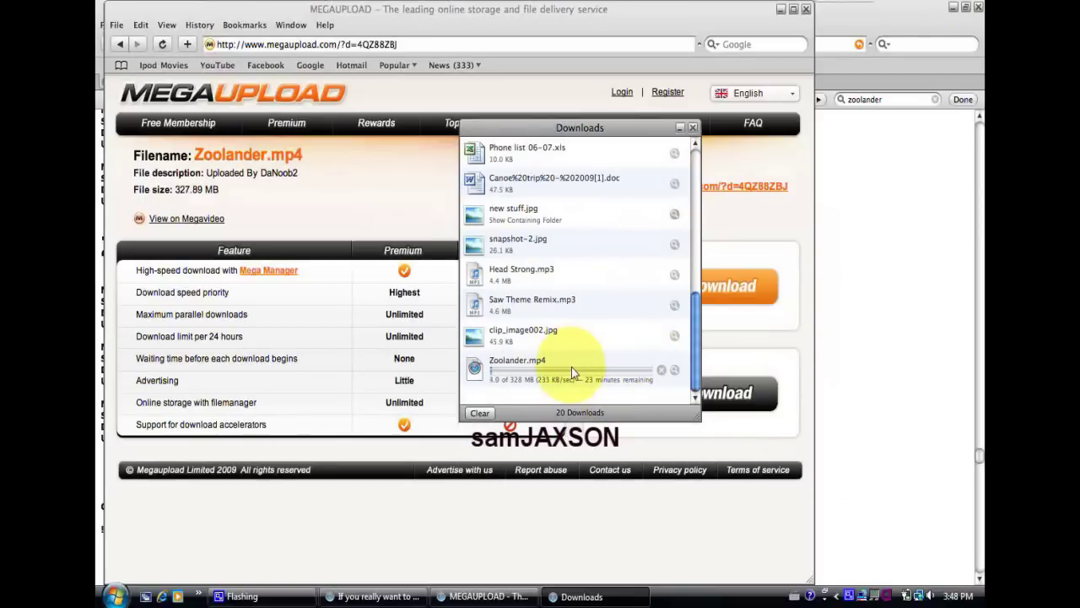
left_click(662, 371)
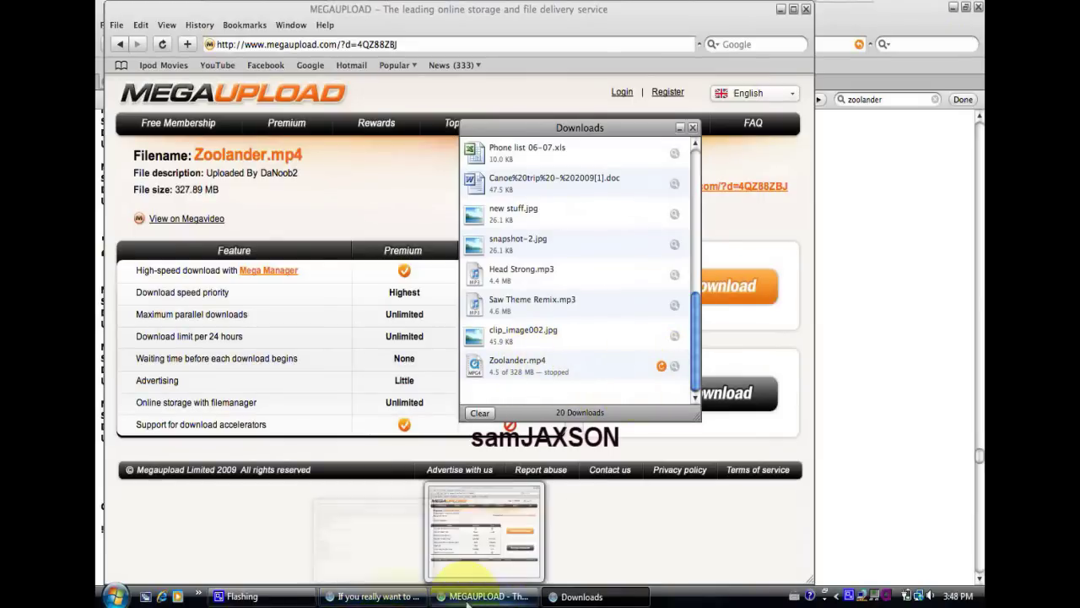
mouse_move(523, 591)
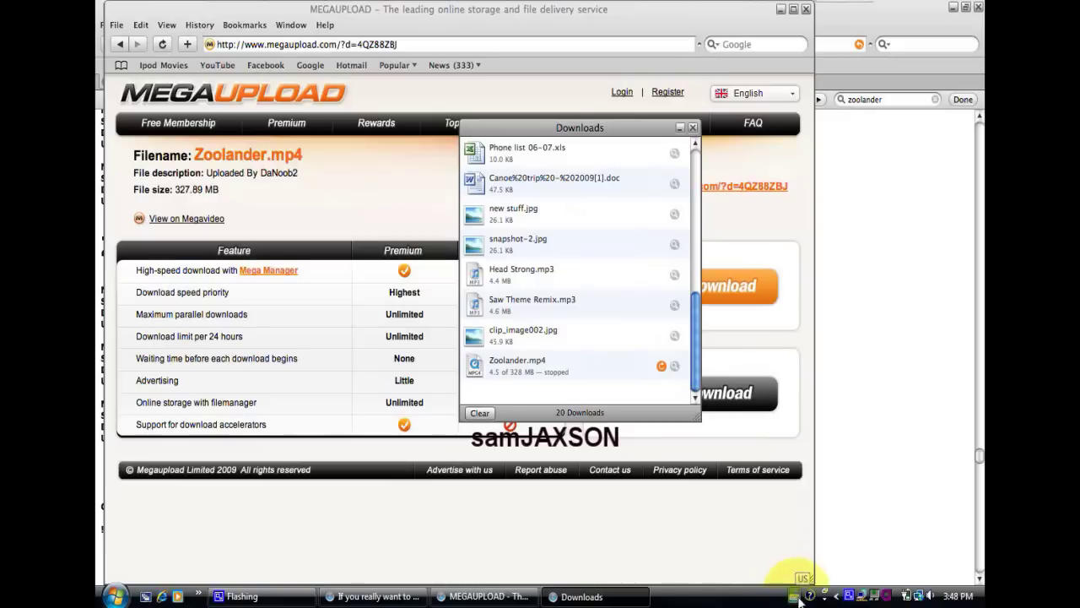
left_click(582, 595)
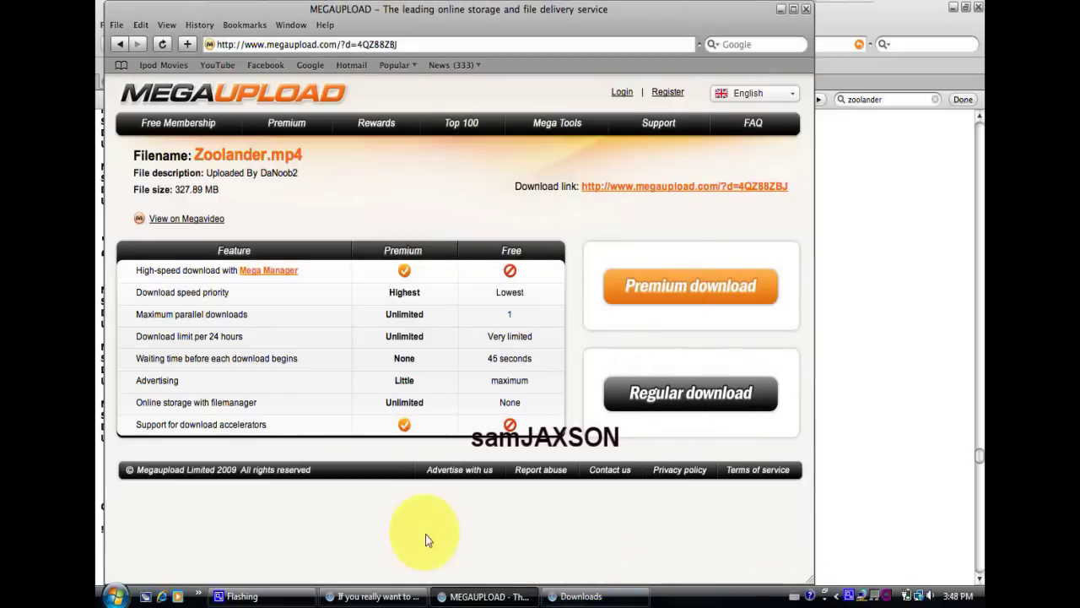
Step: Search 'itunes' from the Windows Start menu and launch iTunes from the results
left_click(199, 593)
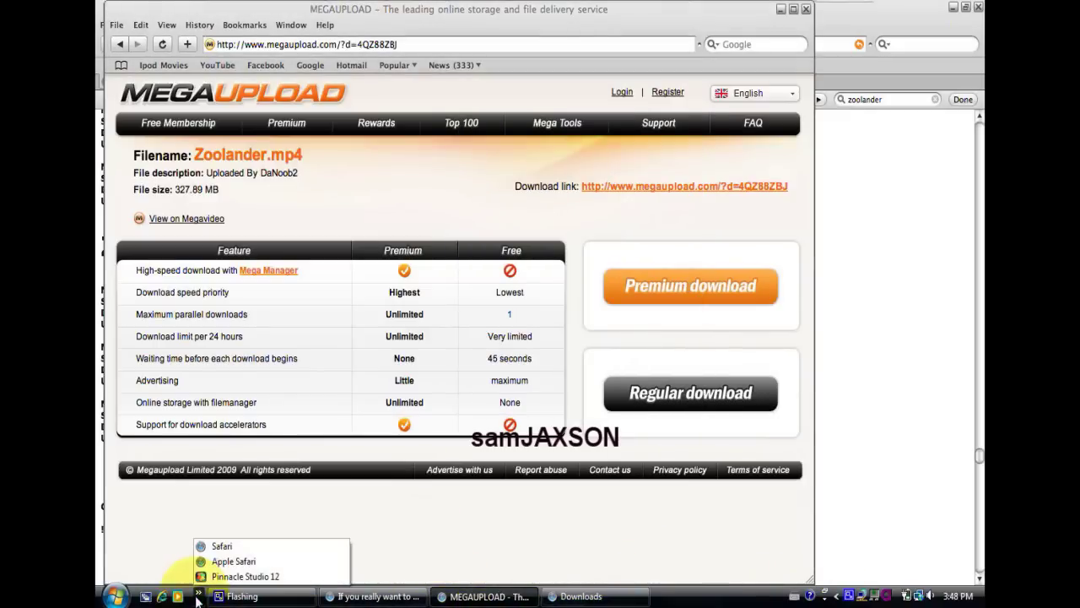
left_click(199, 594)
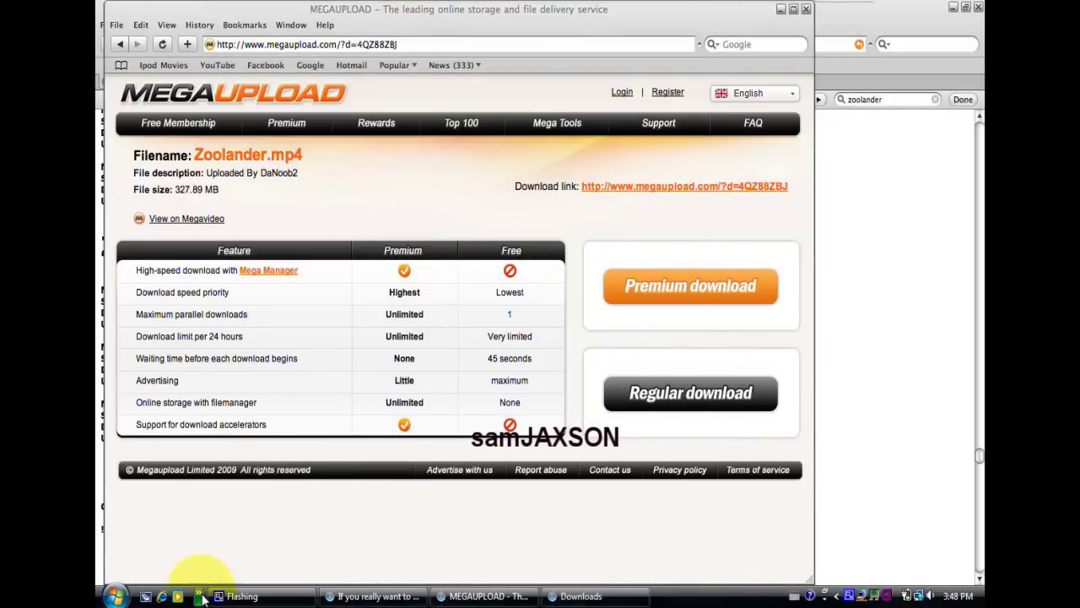
left_click(115, 596)
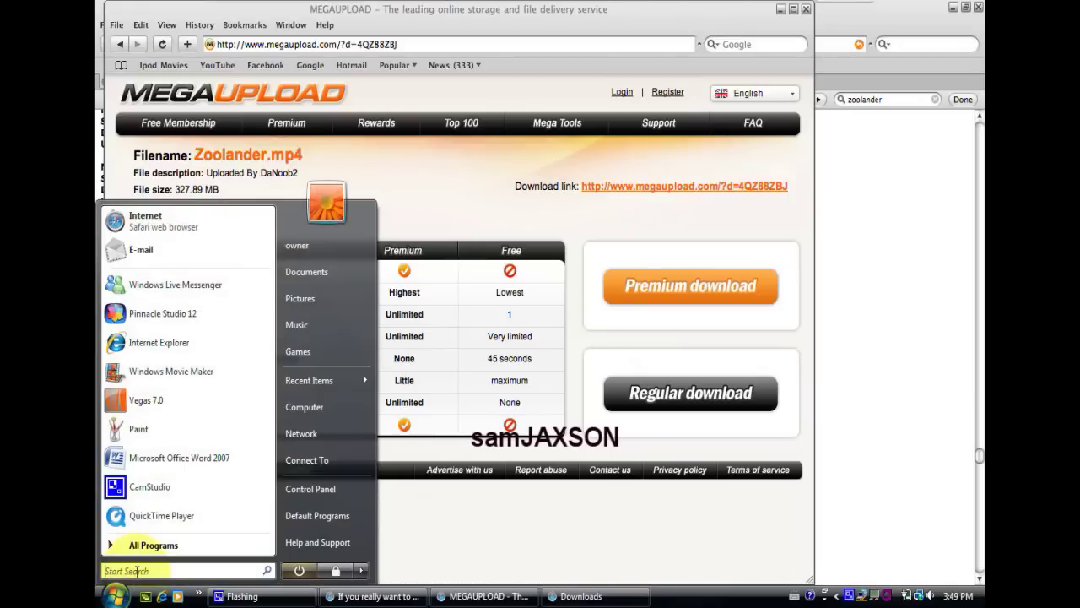
type("itun")
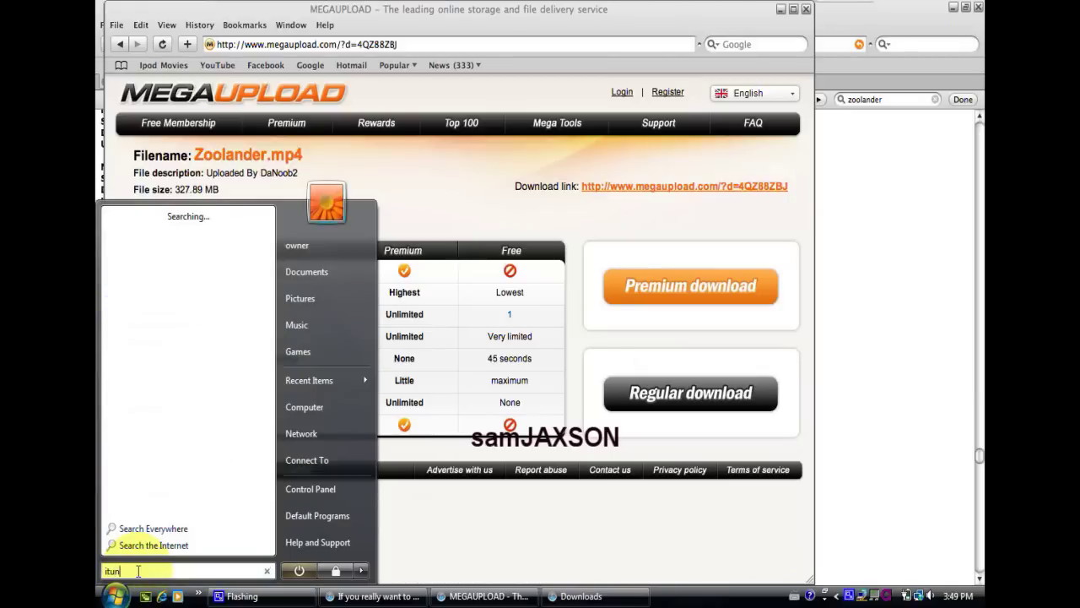
type("es")
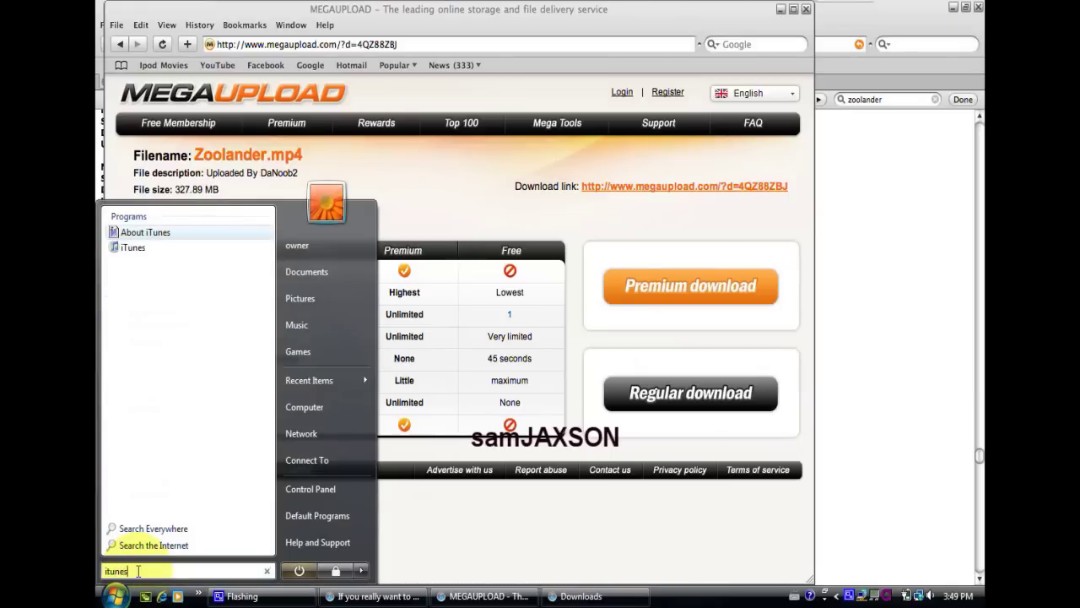
left_click(135, 249)
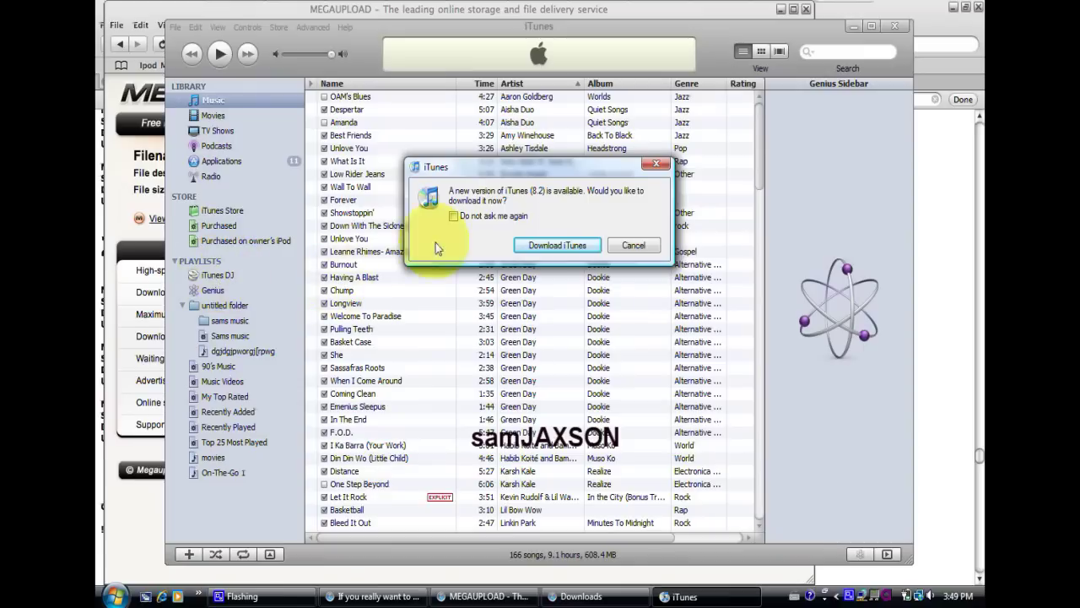
Step: Decline the iTunes 8.2 update offer and dismiss the iPod touch AutoPlay prompt
left_click(629, 245)
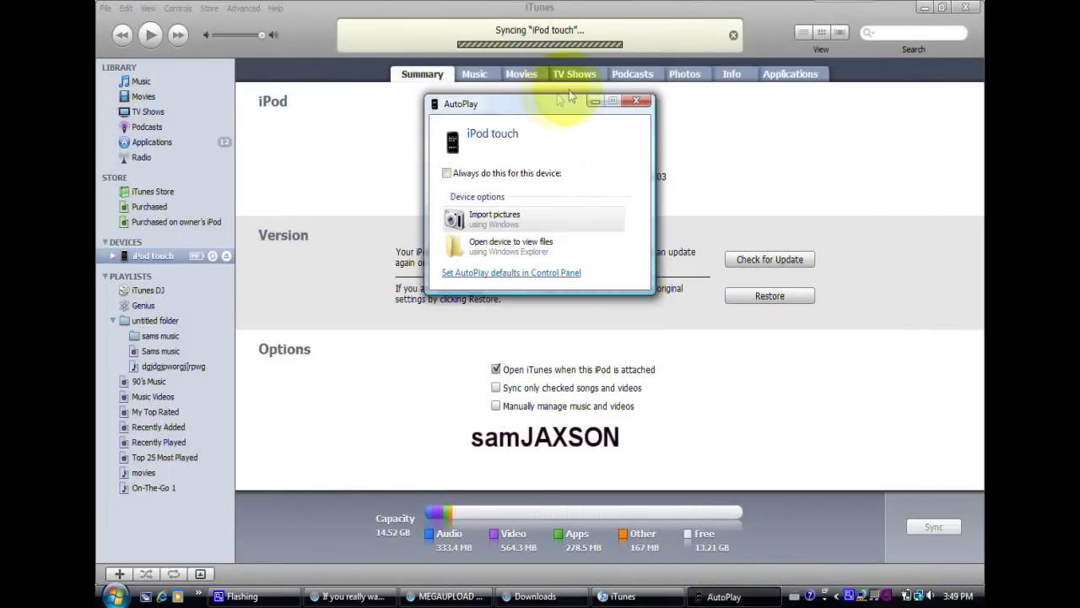
left_click(637, 102)
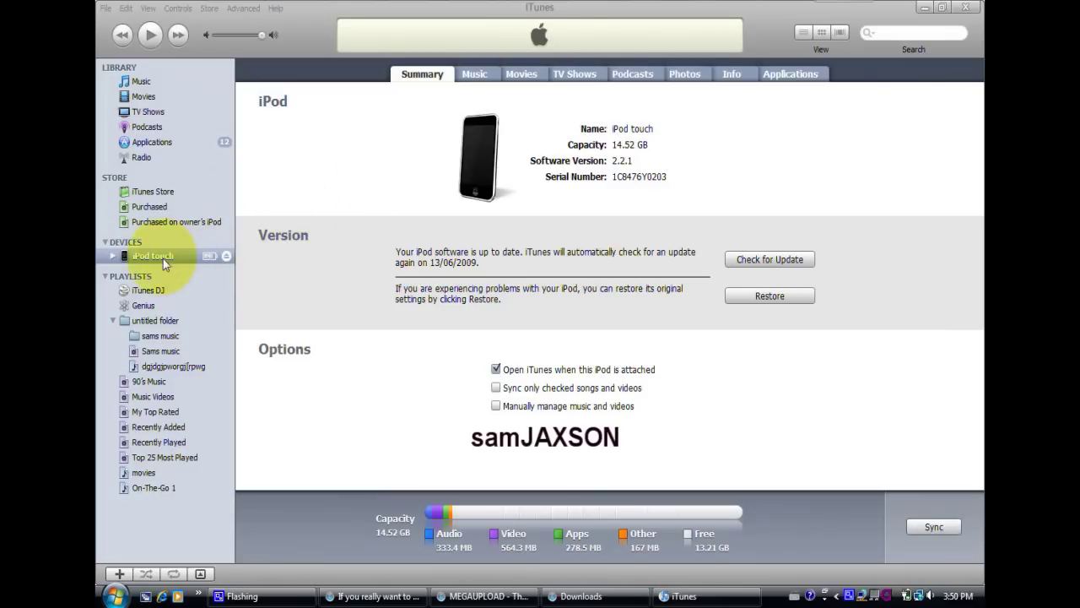
Step: Tick John Tucker Must Die alongside Zoolander in the iPod touch Movies sync list and click Apply
left_click(522, 74)
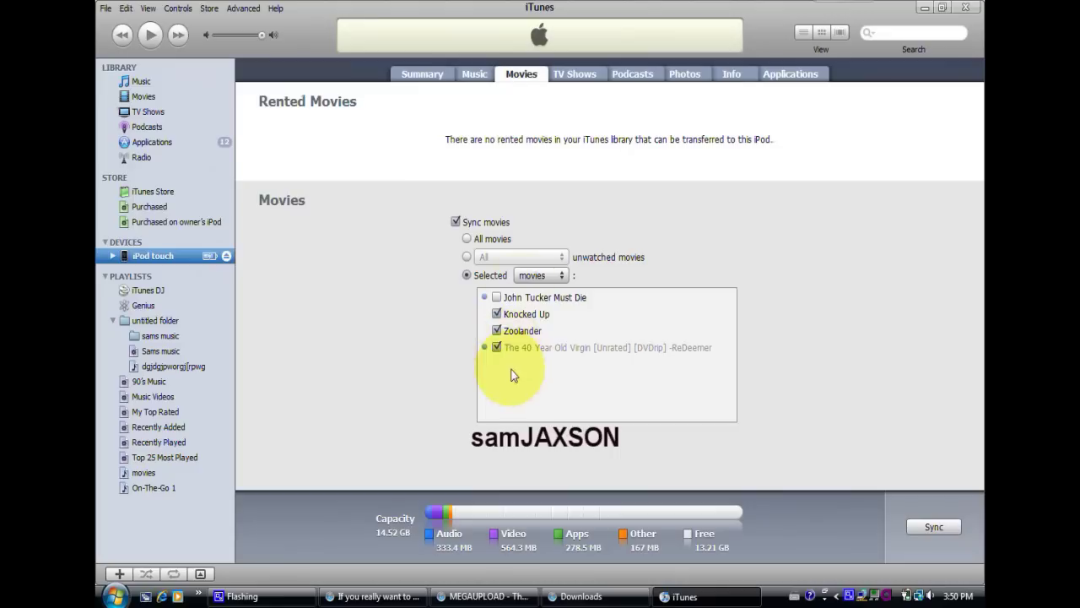
left_click(496, 298)
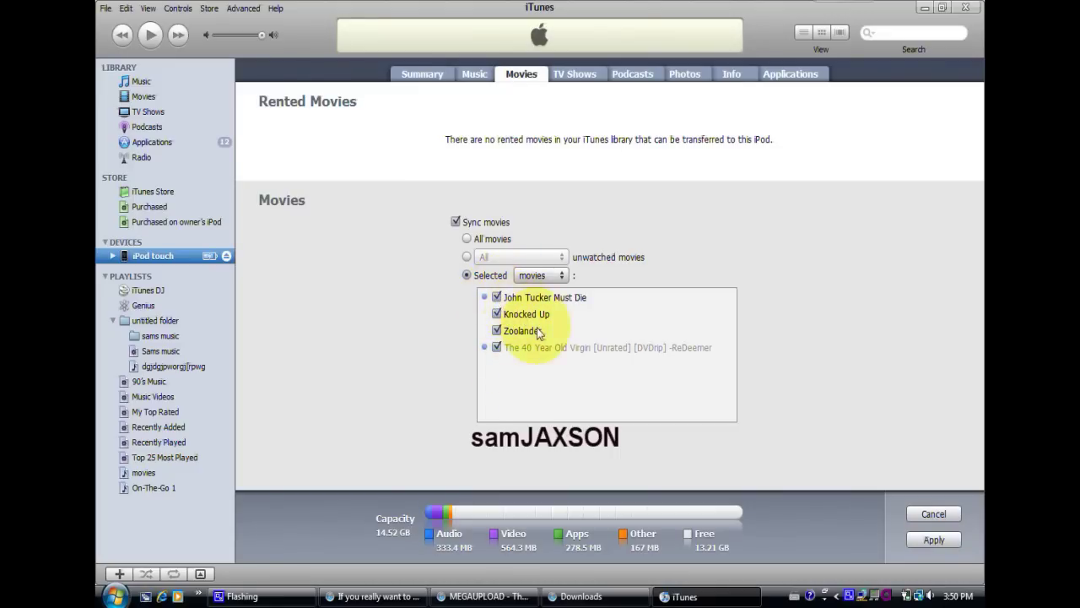
left_click(497, 298)
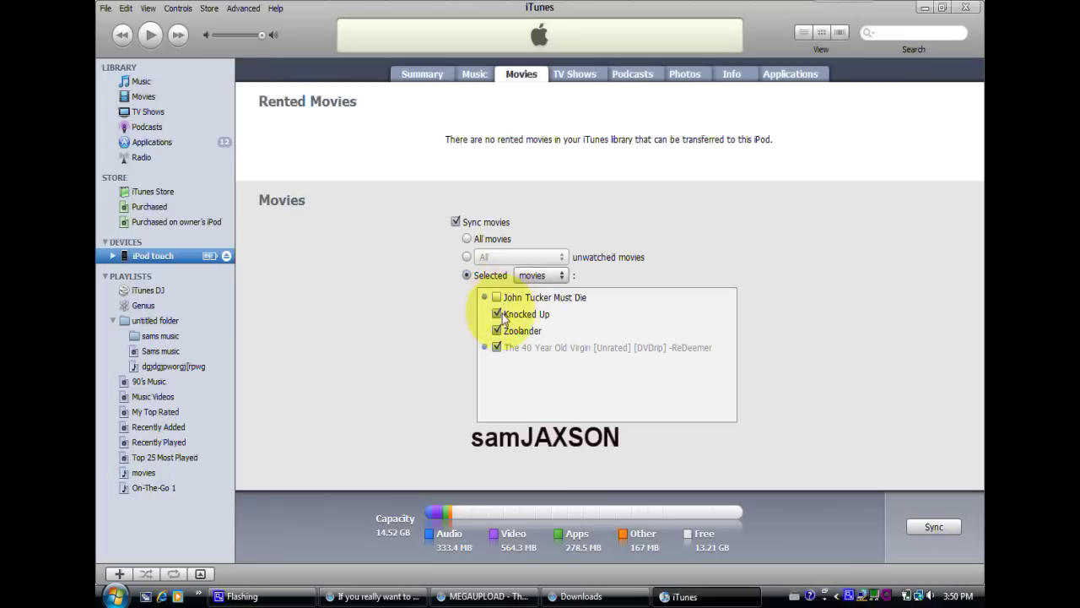
left_click(497, 297)
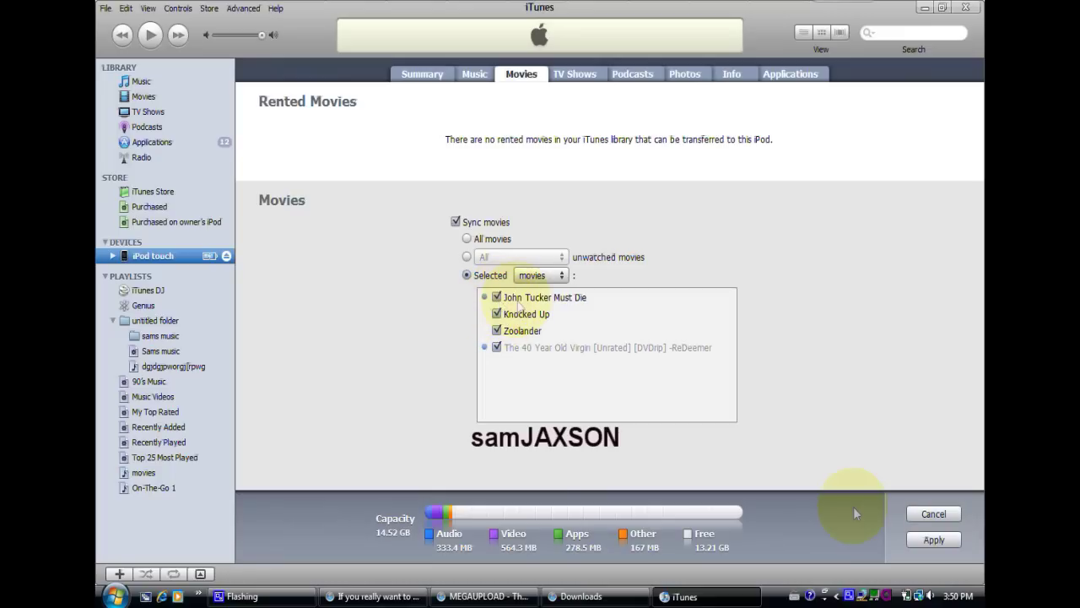
left_click(935, 539)
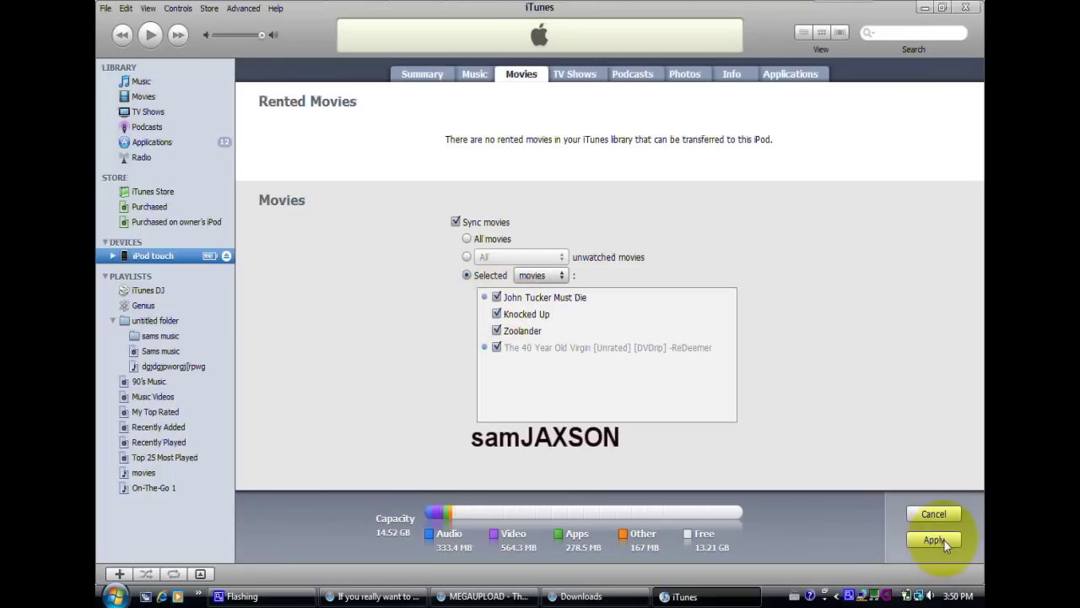